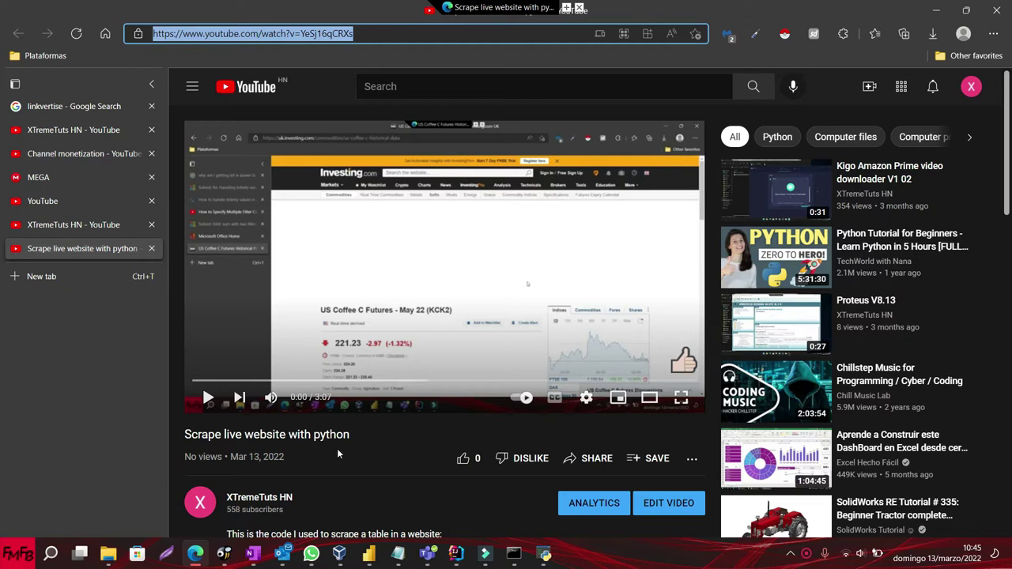
Switch from the YouTube video to the blank Untitled Power BI Desktop report
left_click(369, 554)
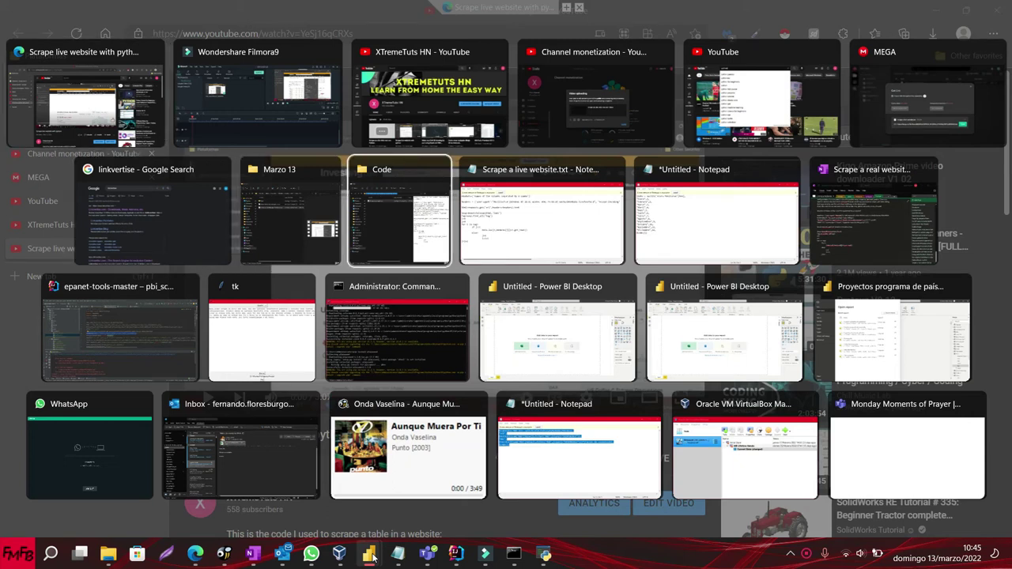
key("Tab")
key("Tab")
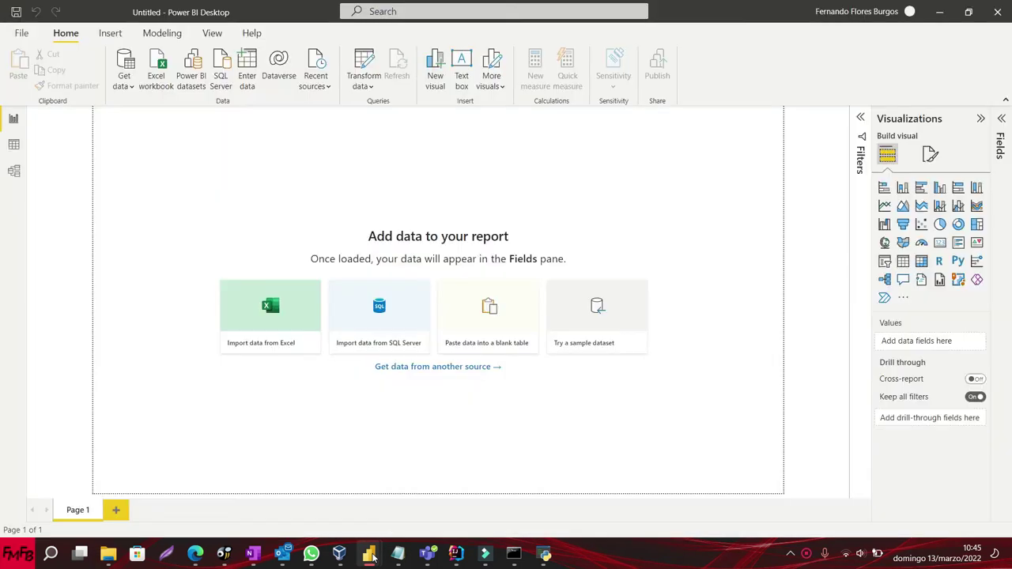
Find the Python script connector in the full Get data catalogue and connect to it
left_click(127, 86)
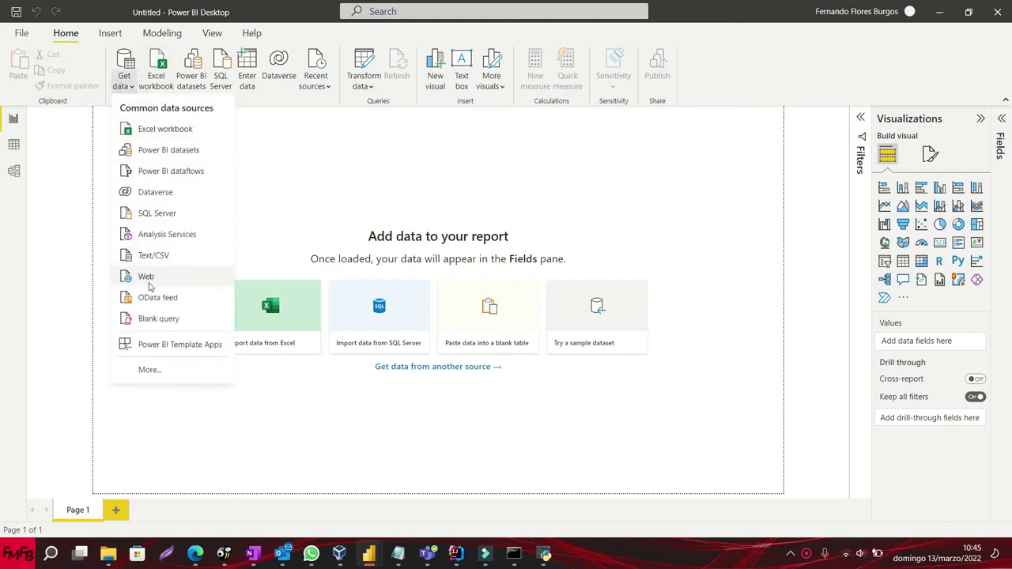
left_click(150, 369)
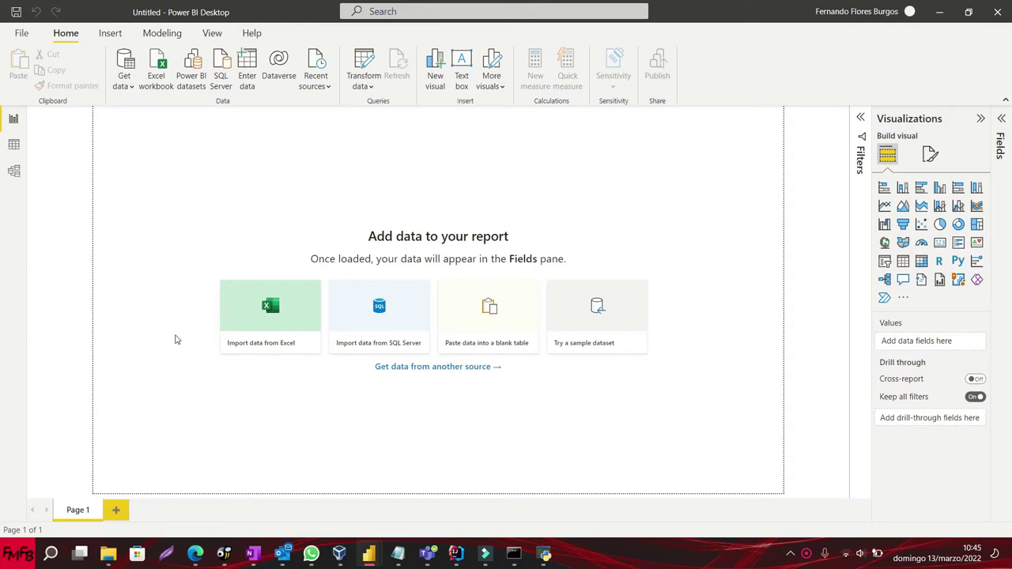
left_click(129, 86)
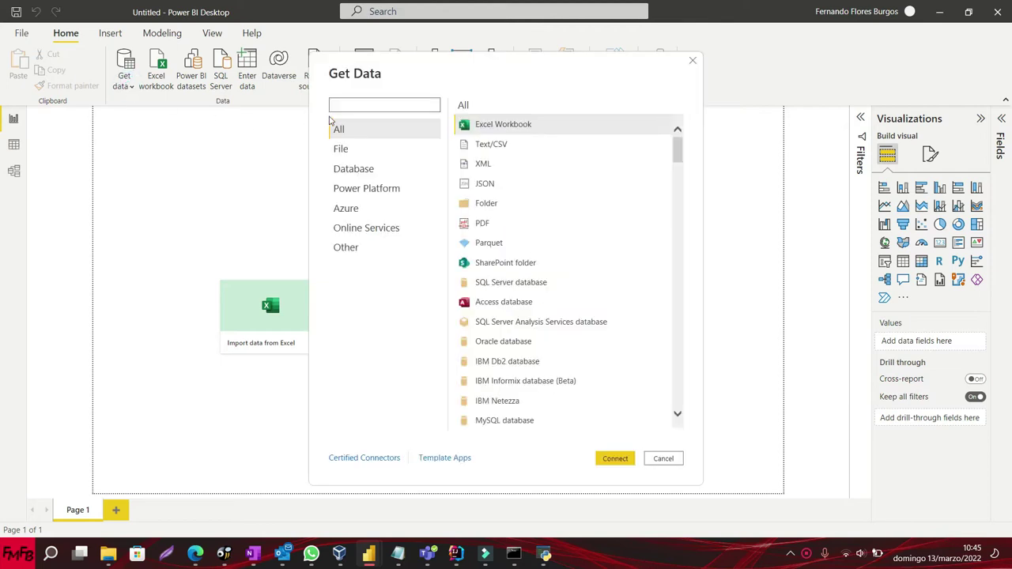
left_click(360, 105)
type("pyt")
type("hon")
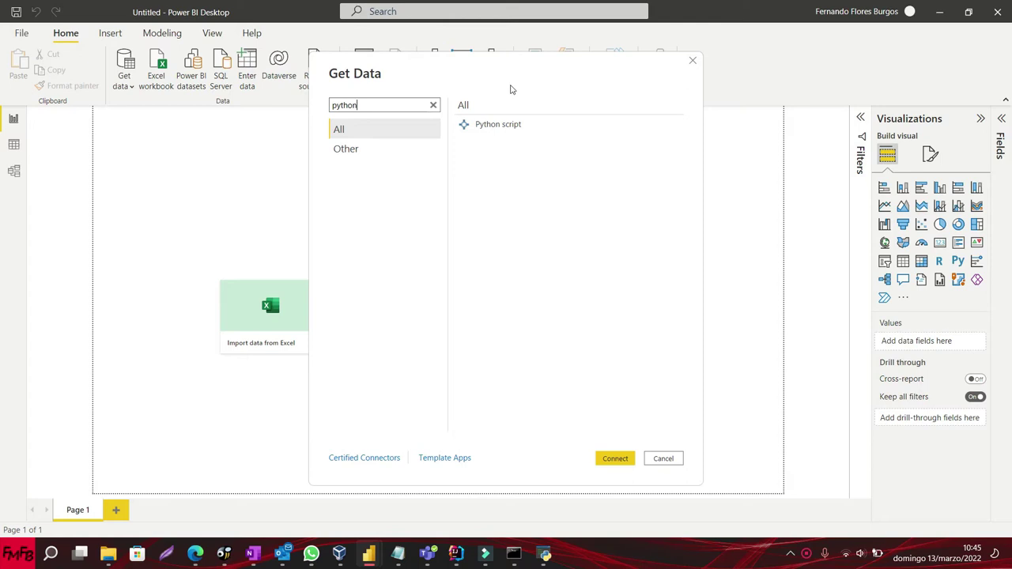
left_click(509, 124)
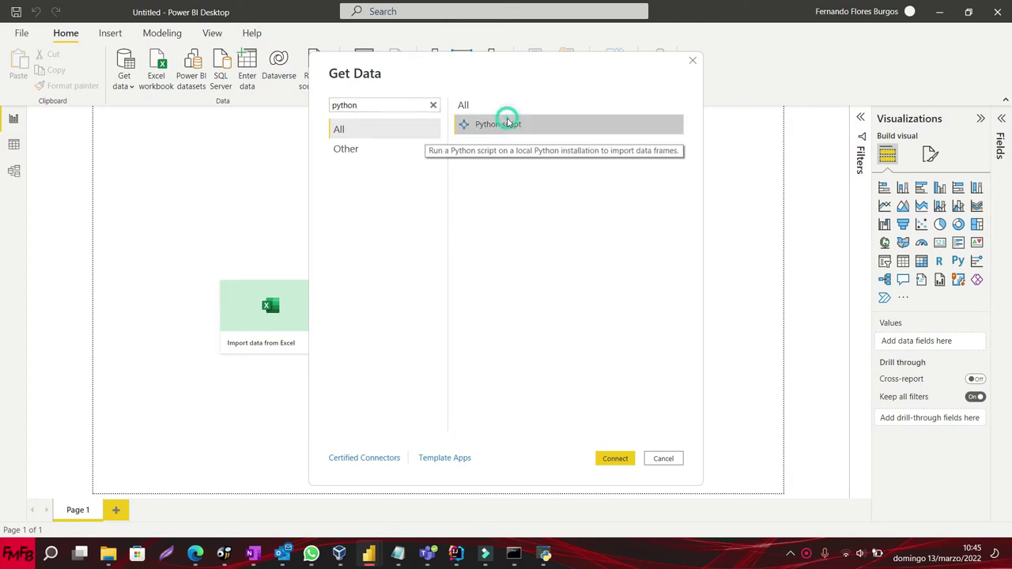
left_click(615, 458)
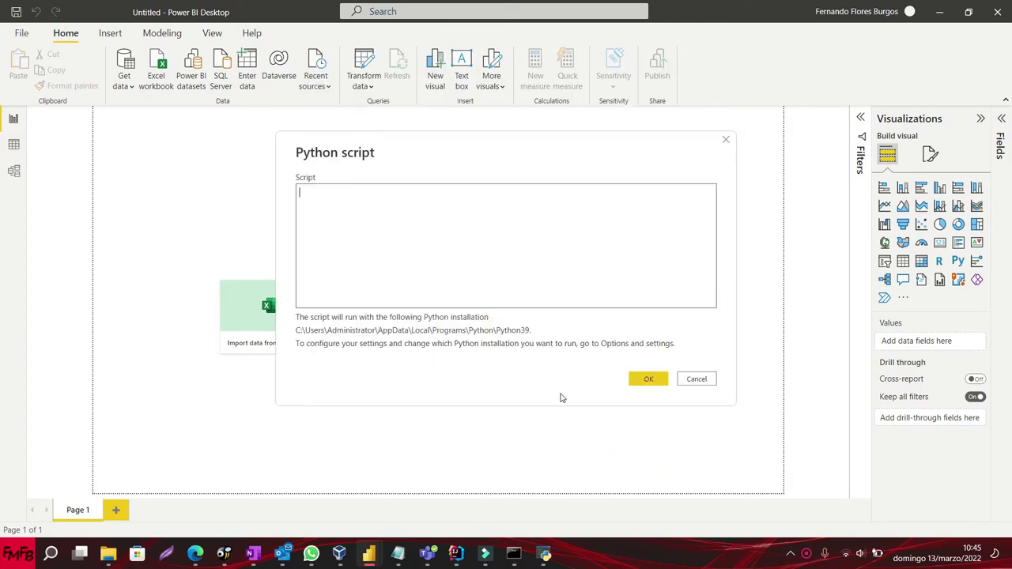
key("alt+Tab")
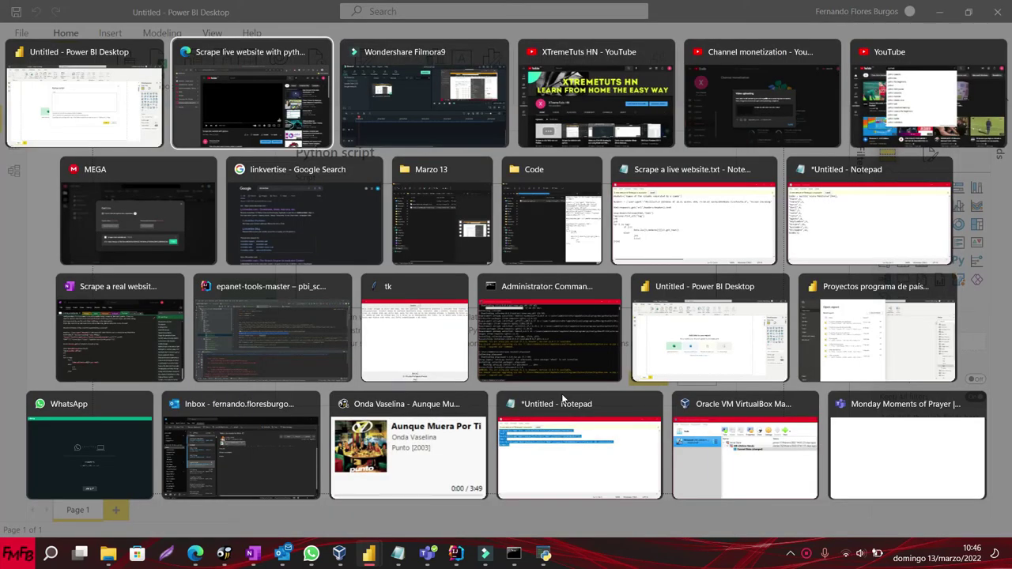
Bring up PyCharm and select the entire pbi_scrape.py scraping script
key("Tab")
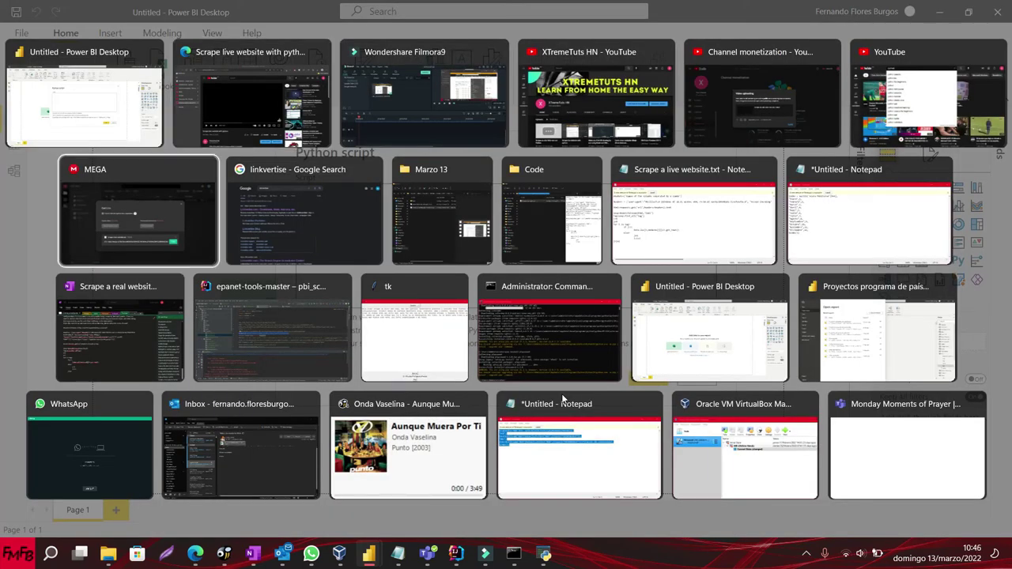
key("Down")
key("Up")
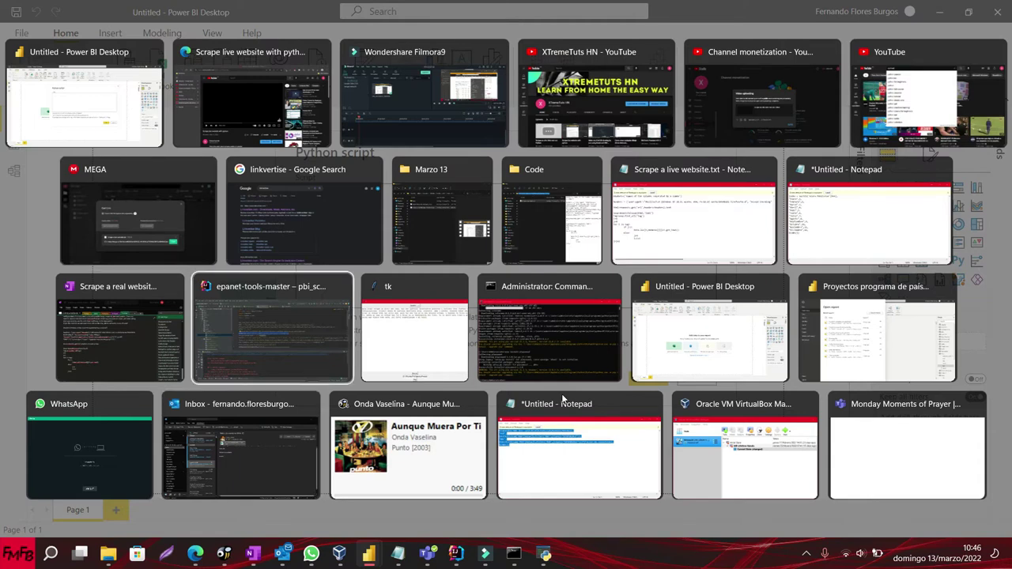
key("Return")
key("ctrl+Home")
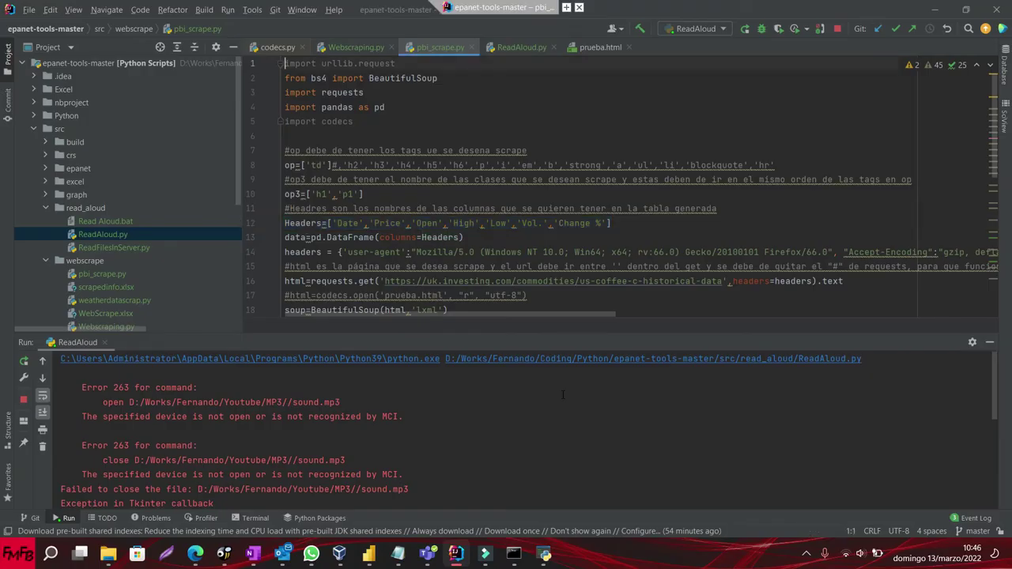
key("ctrl+a")
key("ctrl+c")
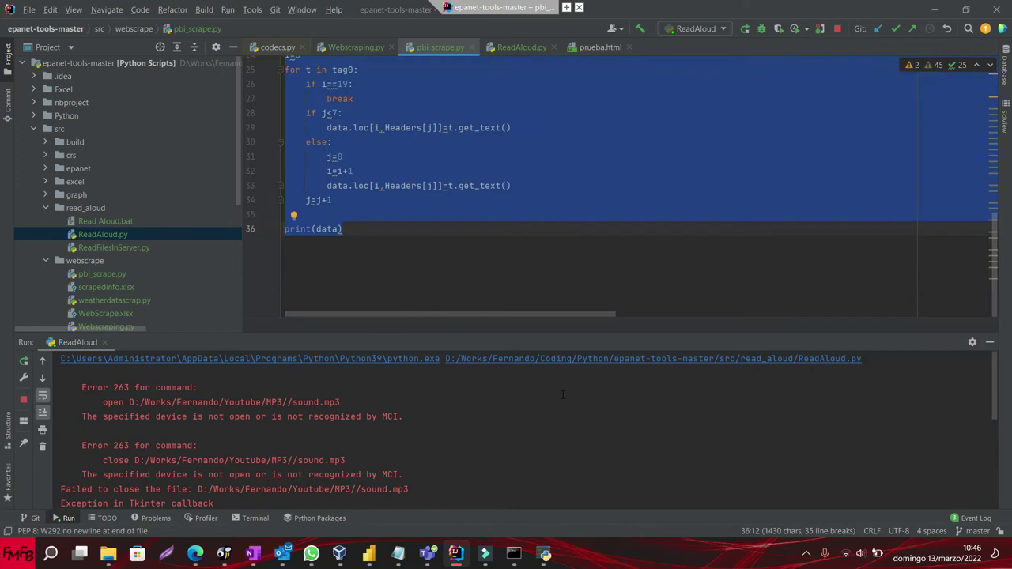
Paste the scraping code into Power BI's Python script box and run it
key("alt+Tab")
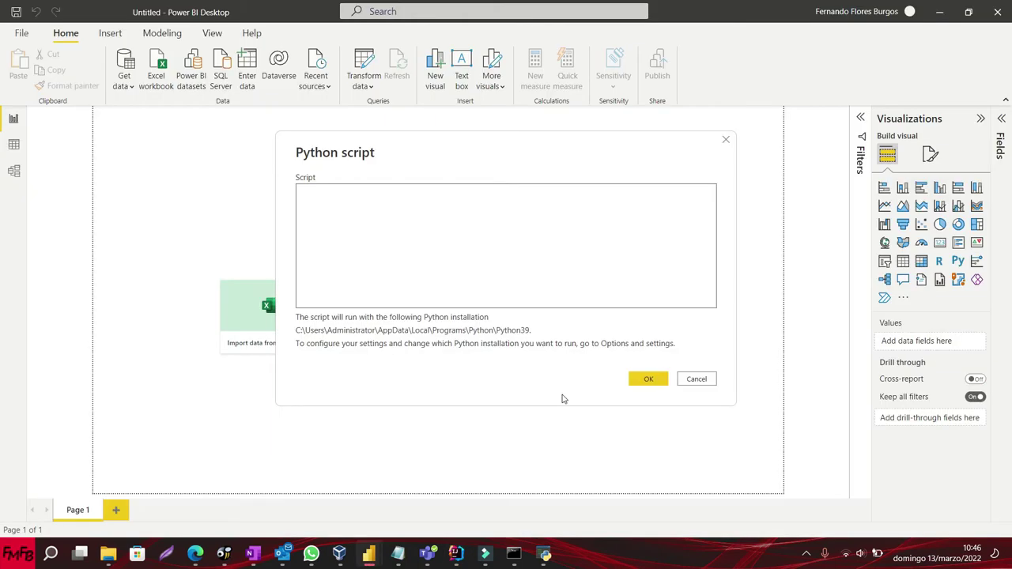
left_click(402, 204)
key("ctrl+v")
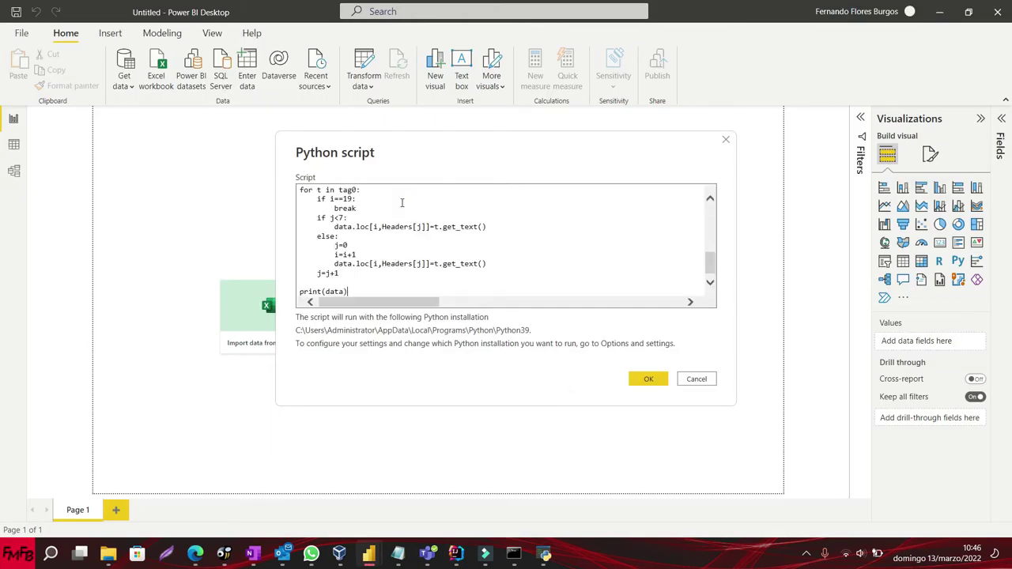
left_click(649, 378)
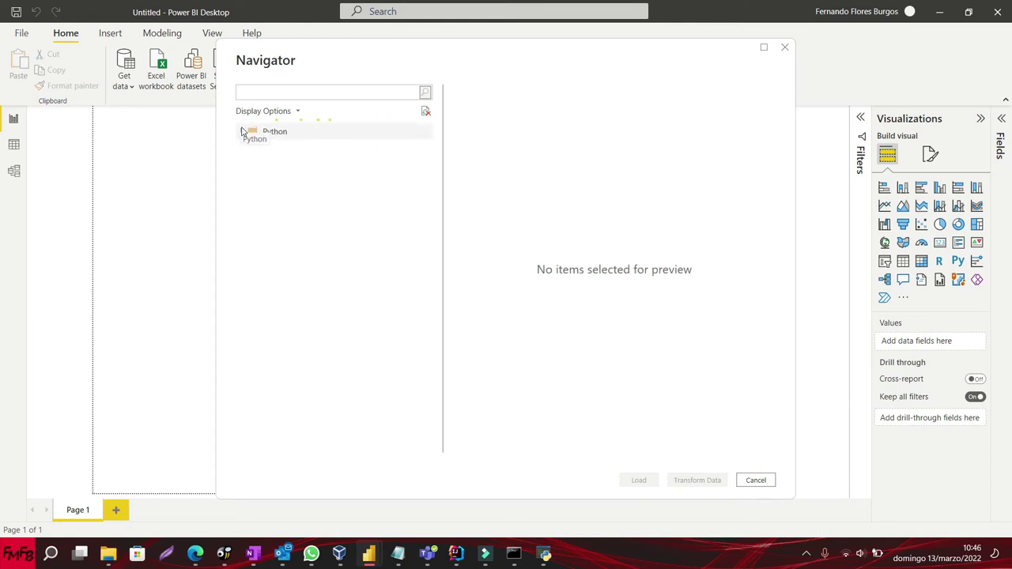
Expand the Python folder in Navigator and tick the 'data' table to preview it
left_click(243, 133)
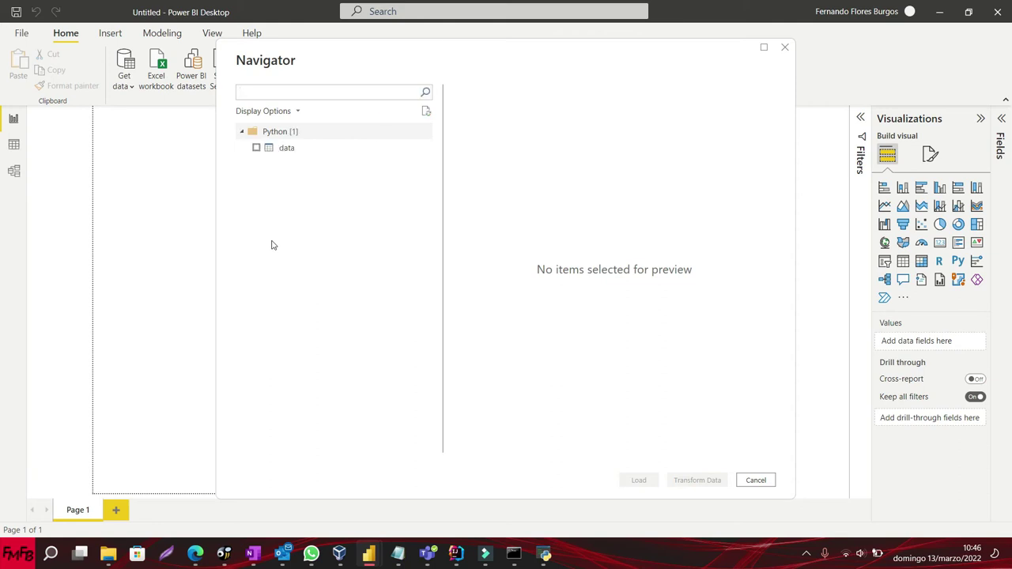
left_click(257, 148)
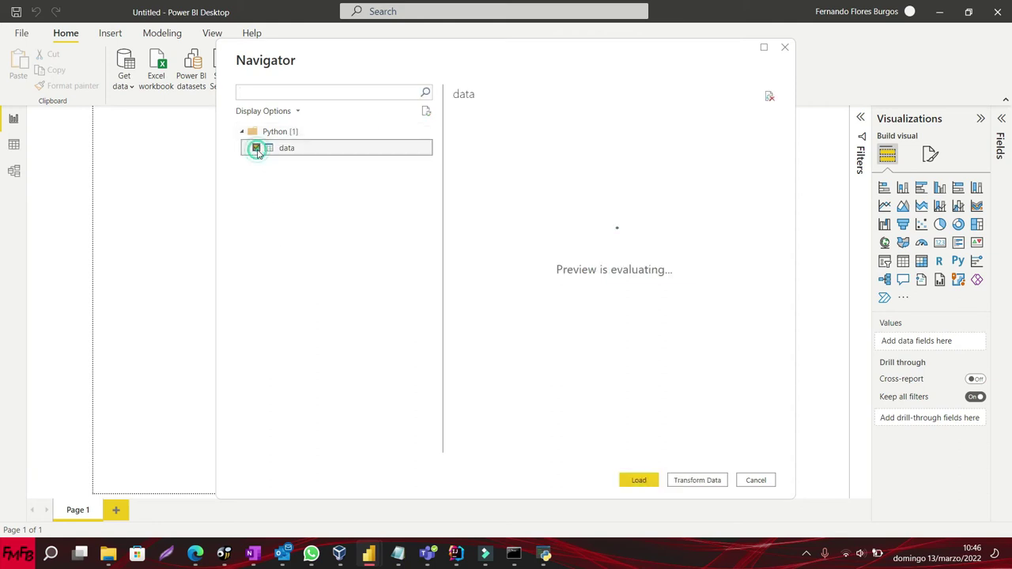
Load the 'data' table into Power Query Editor and bring up the Remove Rows options
left_click(696, 480)
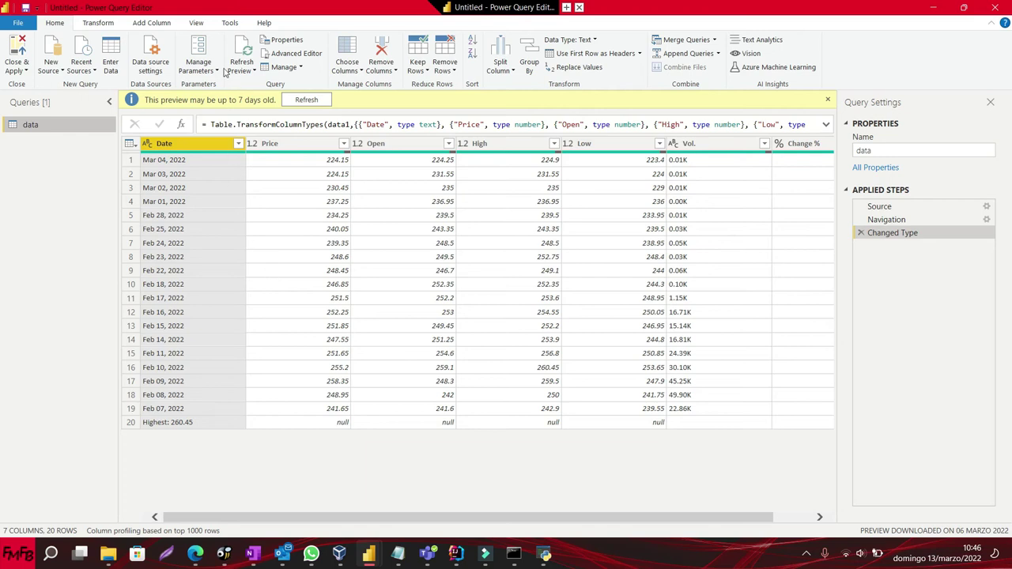
left_click(456, 72)
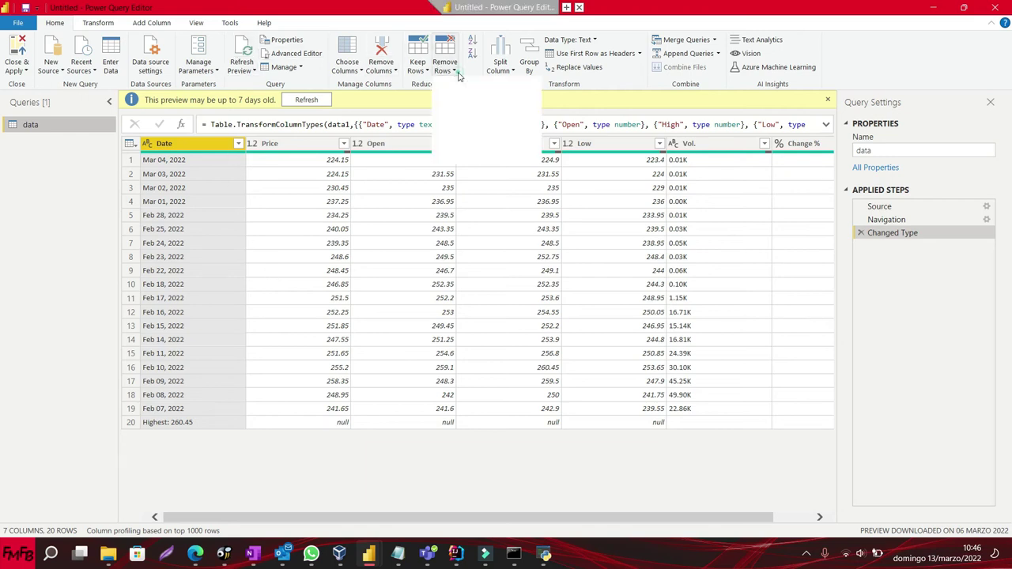